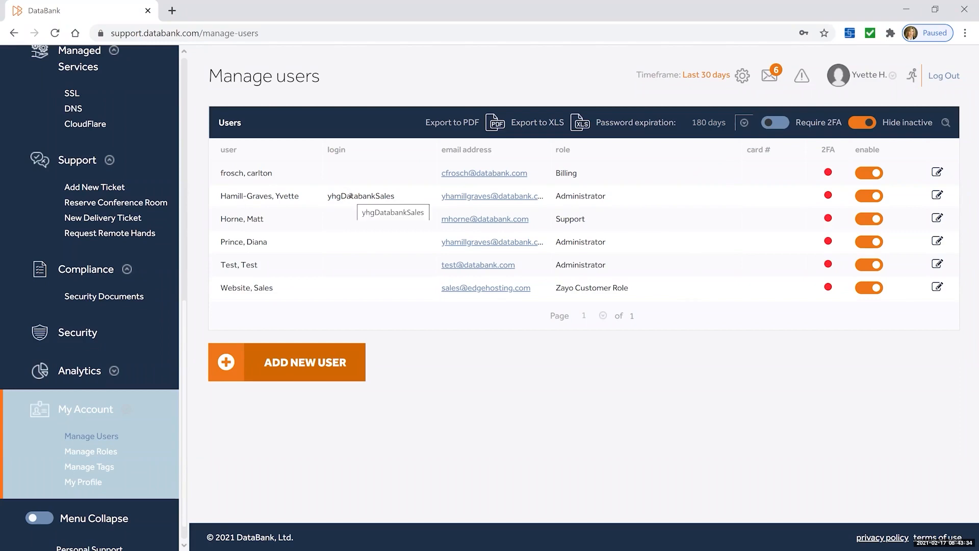
Step: Review the login and assigned roles of the Administrator and Support users in the users list
{"action": "double_click", "coordinate": [351, 196]}
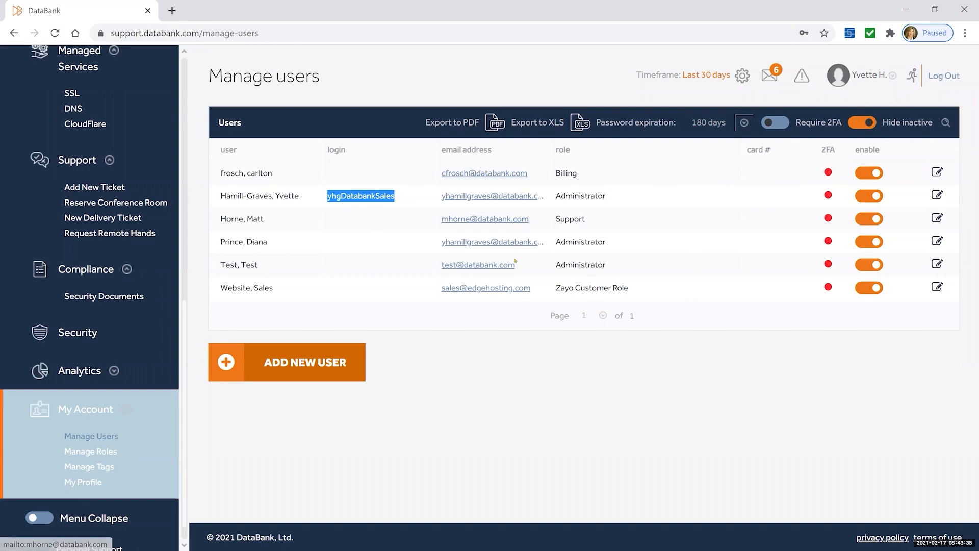
{"action": "left_click", "coordinate": [570, 192]}
{"action": "double_click", "coordinate": [569, 194]}
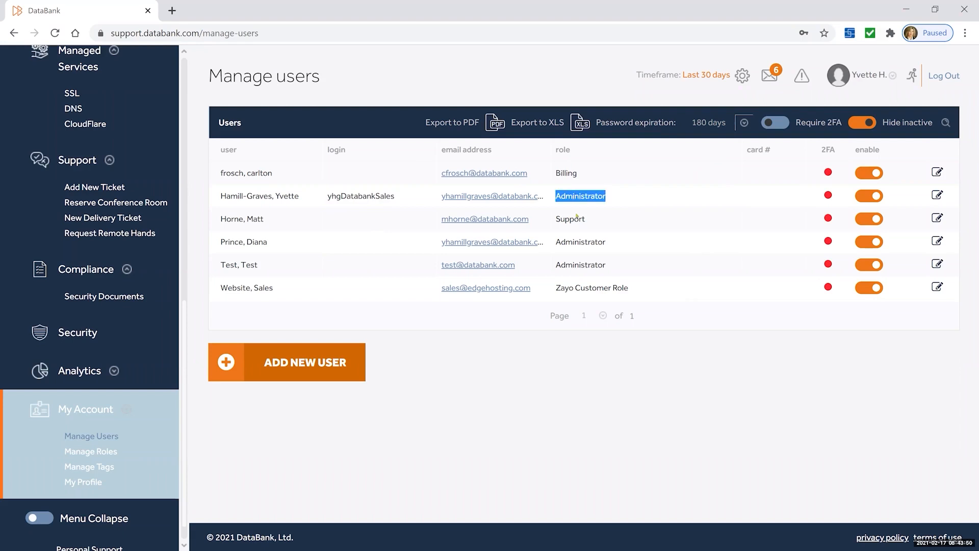
{"action": "double_click", "coordinate": [569, 219]}
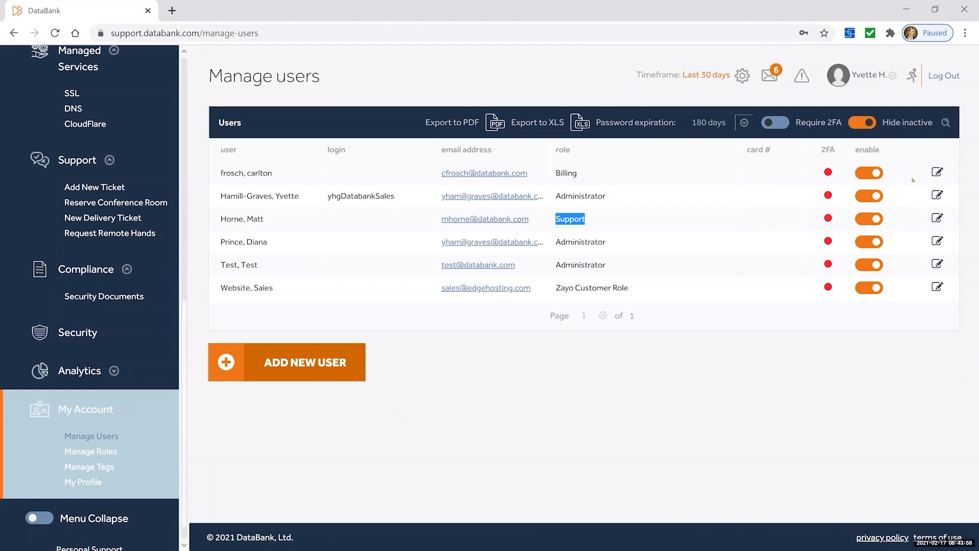
Step: Open the user with the Billing role for editing and check which dashboard roles can be assigned
{"action": "left_click", "coordinate": [569, 219]}
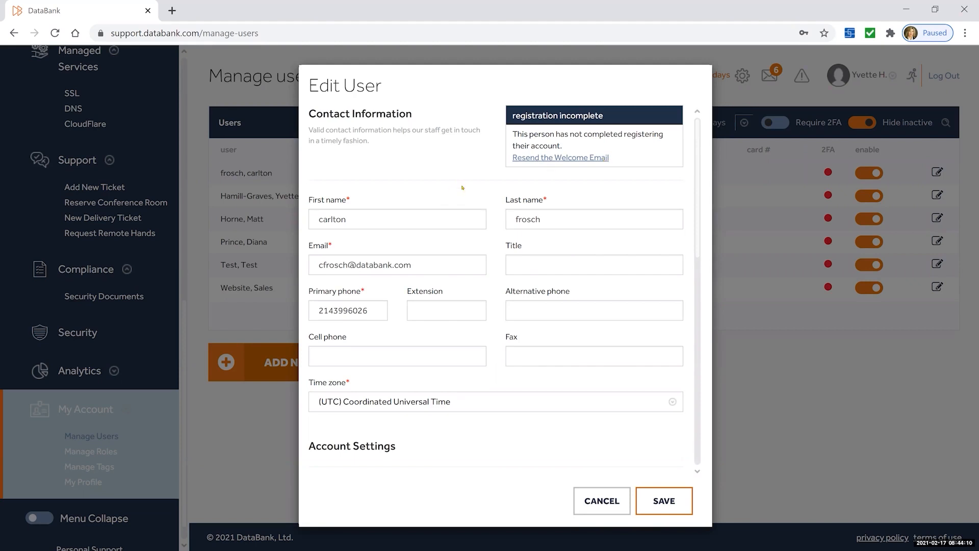
{"action": "scroll", "coordinate": [502, 278], "scroll_direction": "down", "scroll_amount": 5}
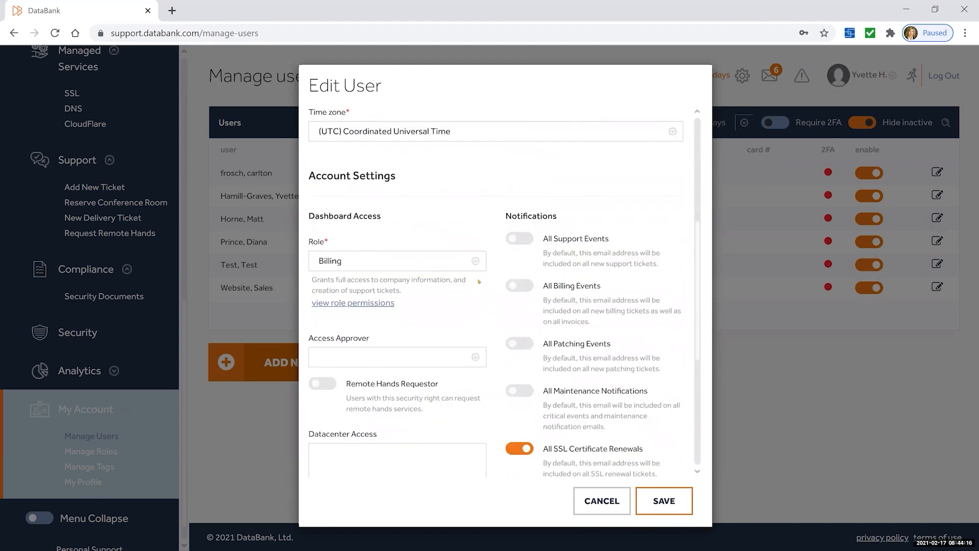
{"action": "left_click", "coordinate": [477, 261]}
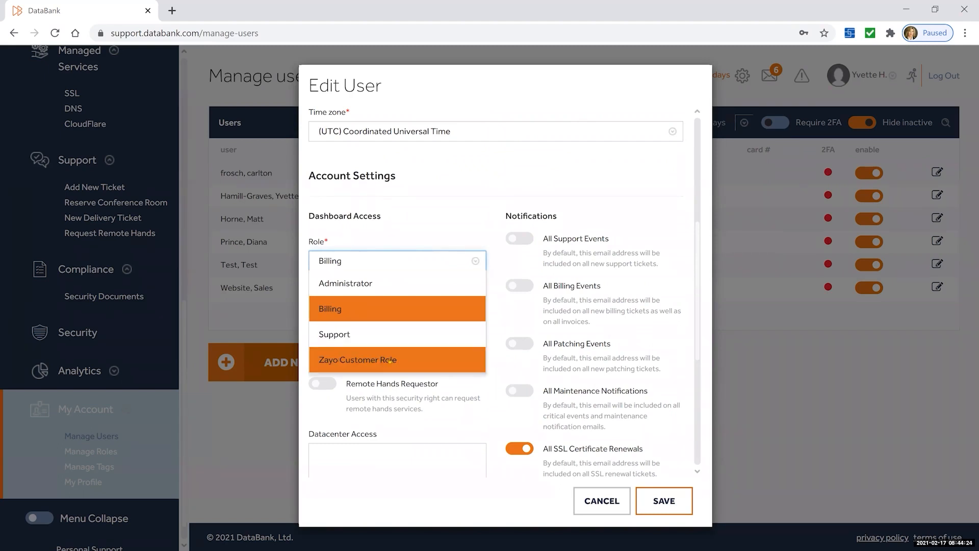
{"action": "left_click", "coordinate": [467, 198]}
{"action": "scroll", "coordinate": [574, 236], "scroll_direction": "up", "scroll_amount": 1}
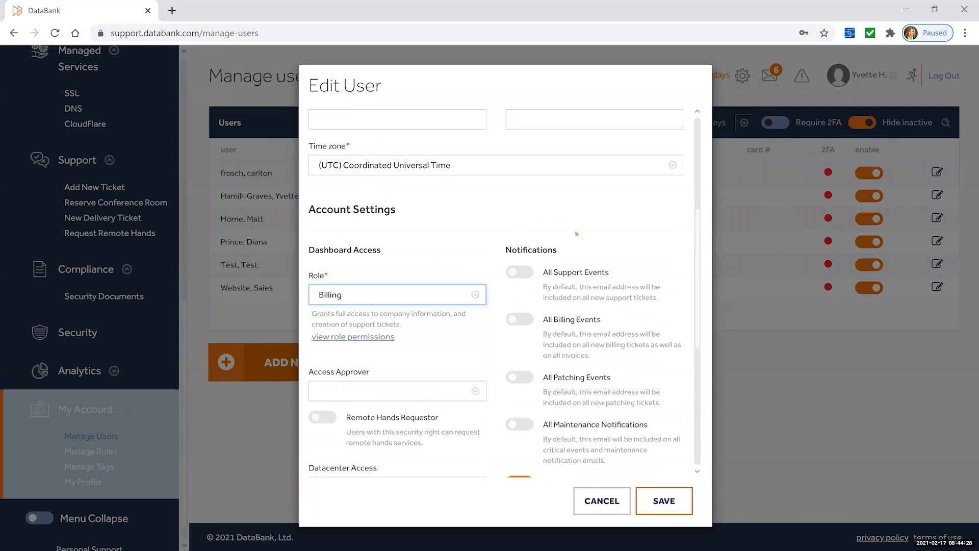
Step: Turn on All Billing Events notifications for the Billing user and review the remaining notification settings
{"action": "scroll", "coordinate": [576, 232], "scroll_direction": "down", "scroll_amount": 2}
{"action": "left_click", "coordinate": [526, 252]}
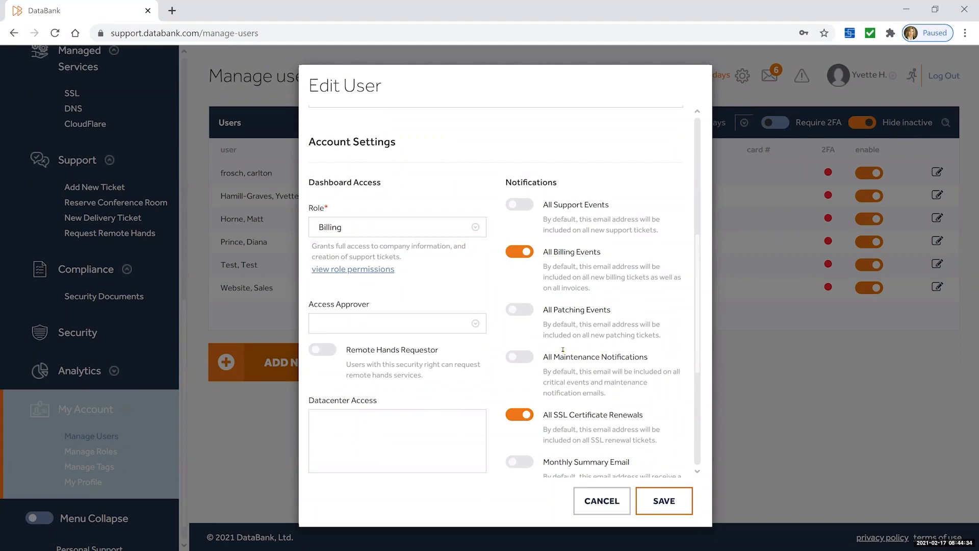
{"action": "scroll", "coordinate": [563, 336], "scroll_direction": "down", "scroll_amount": 3}
{"action": "scroll", "coordinate": [570, 257], "scroll_direction": "down", "scroll_amount": 1}
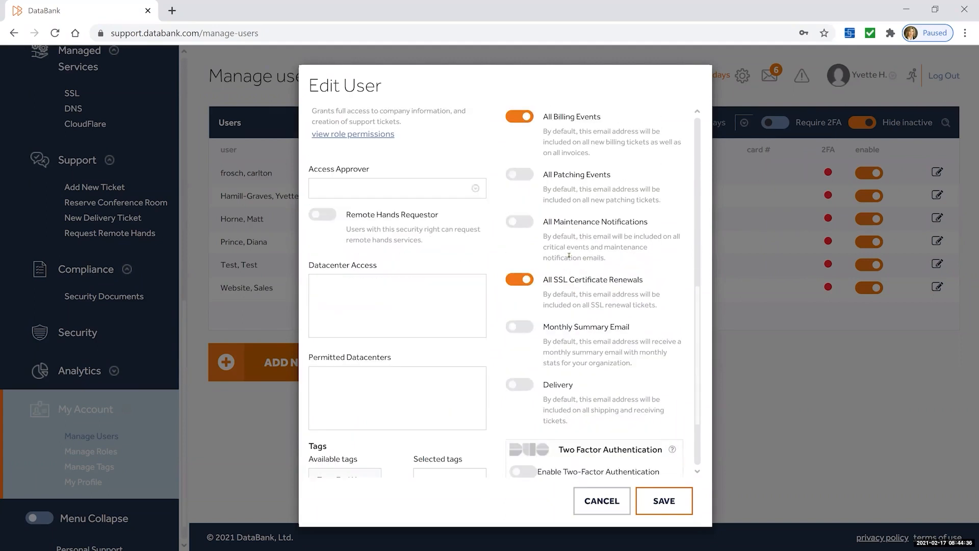
{"action": "scroll", "coordinate": [575, 318], "scroll_direction": "down", "scroll_amount": 1}
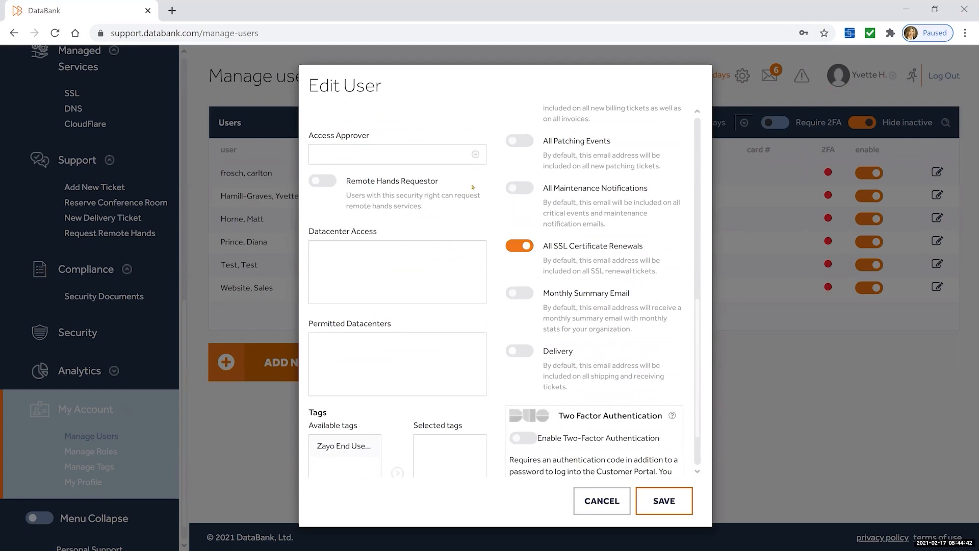
Step: Check the Access Approver options and two-factor authentication setting, and cancel editing the Billing user
{"action": "scroll", "coordinate": [469, 193], "scroll_direction": "up", "scroll_amount": 1}
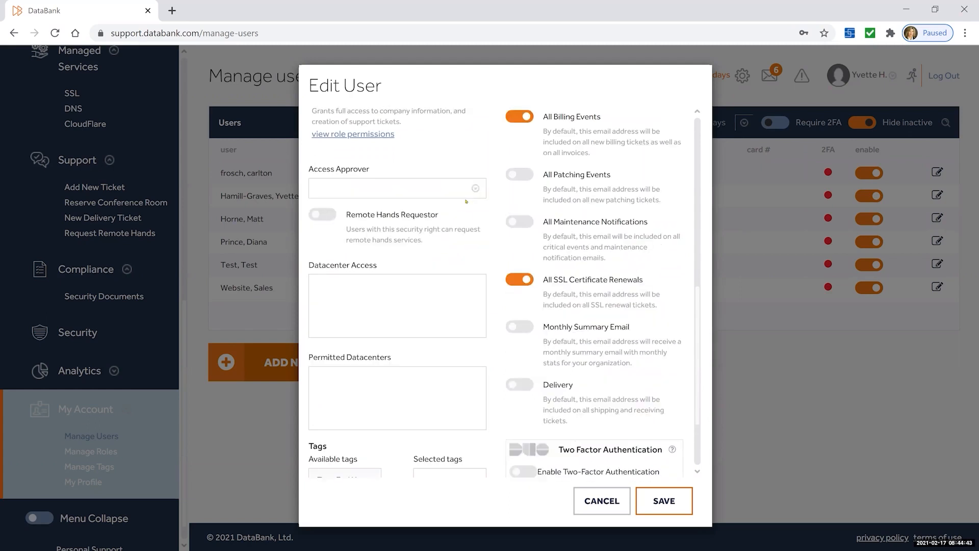
{"action": "left_click", "coordinate": [330, 216]}
{"action": "left_click", "coordinate": [476, 189]}
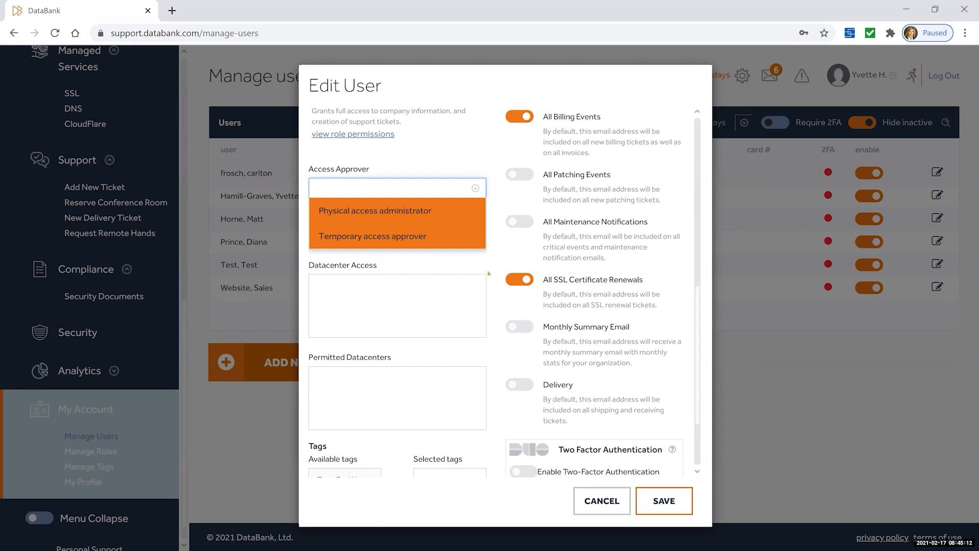
{"action": "scroll", "coordinate": [512, 318], "scroll_direction": "down", "scroll_amount": 2}
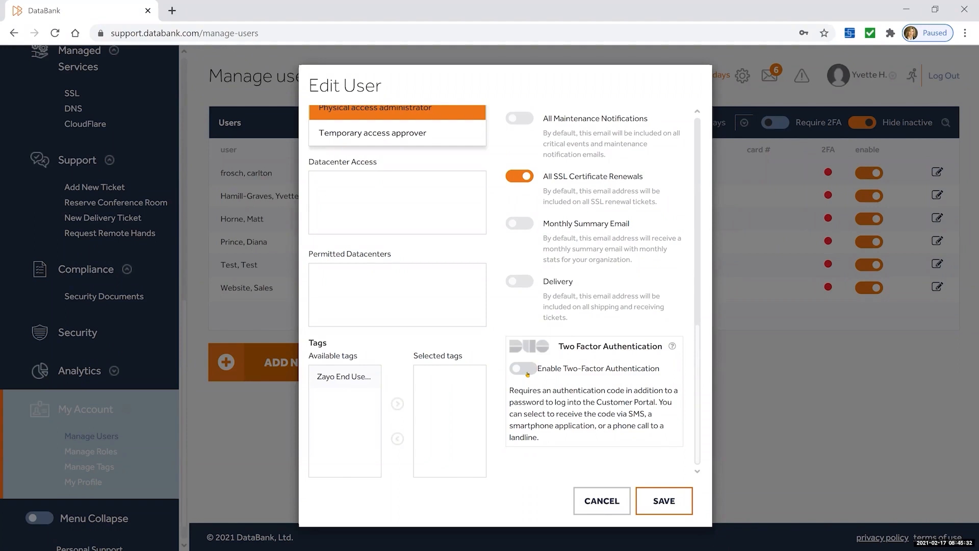
{"action": "left_click", "coordinate": [602, 501]}
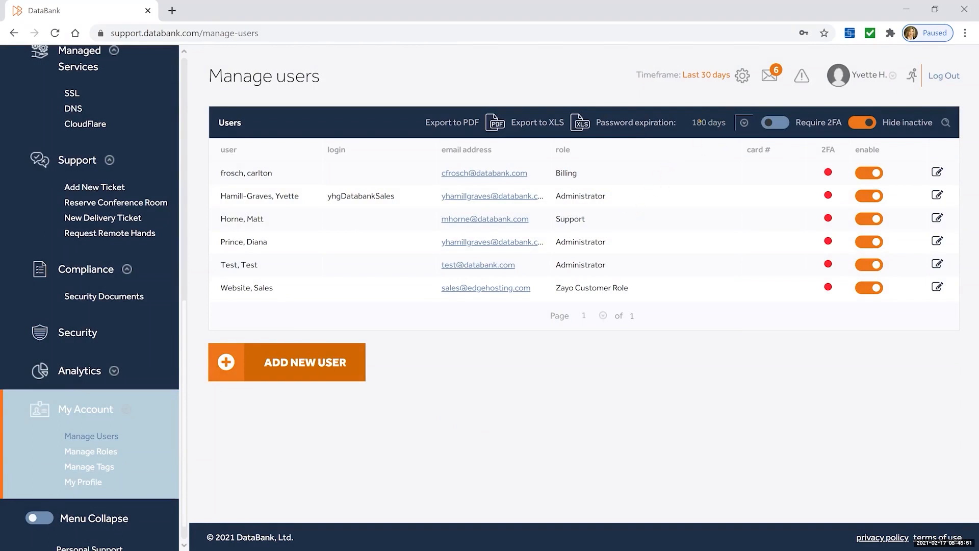
Step: Review the available password expiration periods for the users without choosing a different one
{"action": "left_click", "coordinate": [745, 123]}
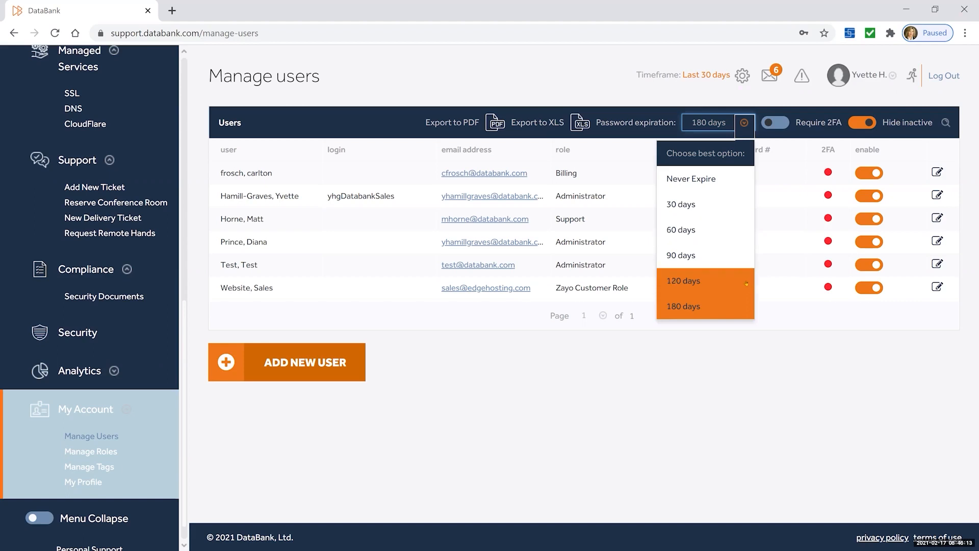
{"action": "left_click", "coordinate": [758, 361]}
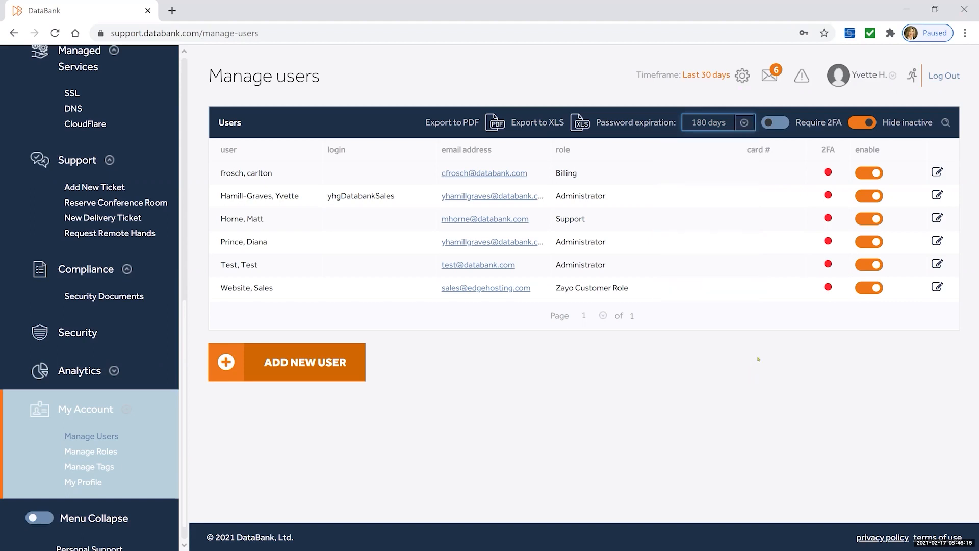
{"action": "left_click", "coordinate": [744, 122]}
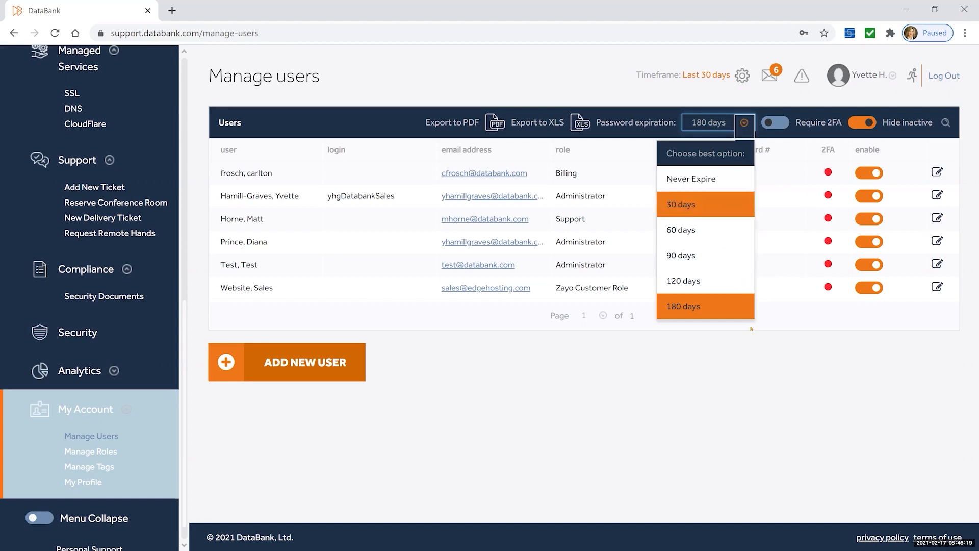
{"action": "left_click", "coordinate": [743, 379]}
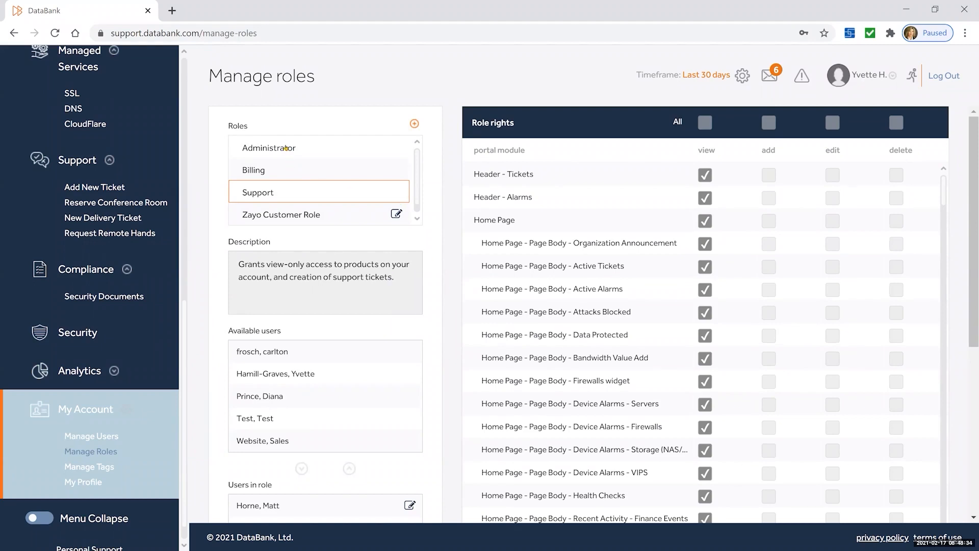
Step: Display the Administrator role and examine its view, add, edit and delete rights across the portal modules
{"action": "left_click", "coordinate": [285, 148]}
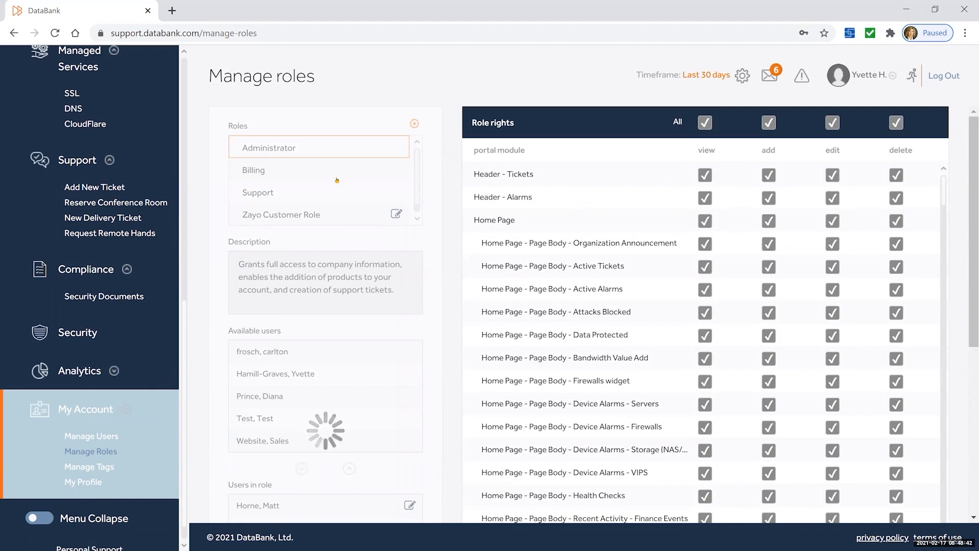
{"action": "scroll", "coordinate": [652, 292], "scroll_direction": "down", "scroll_amount": 15}
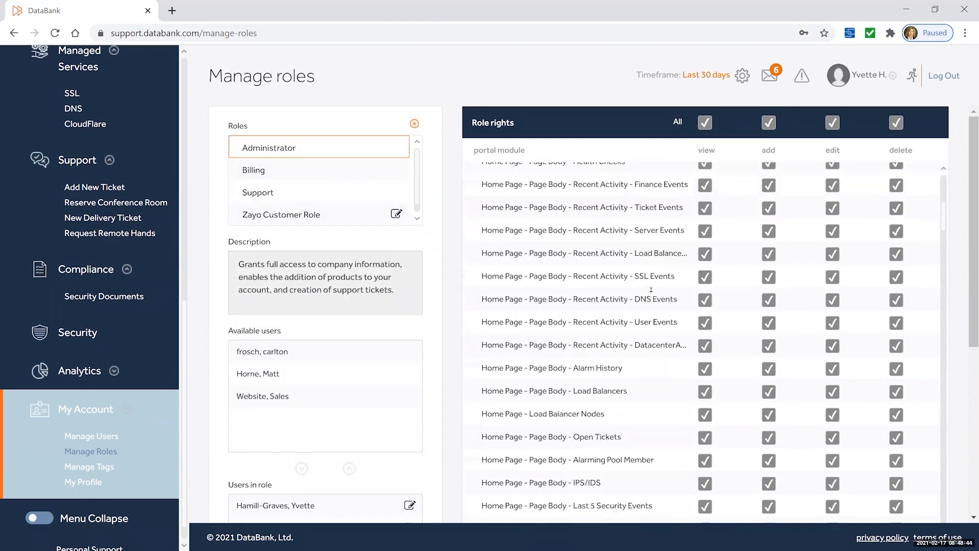
{"action": "scroll", "coordinate": [652, 292], "scroll_direction": "down", "scroll_amount": 20}
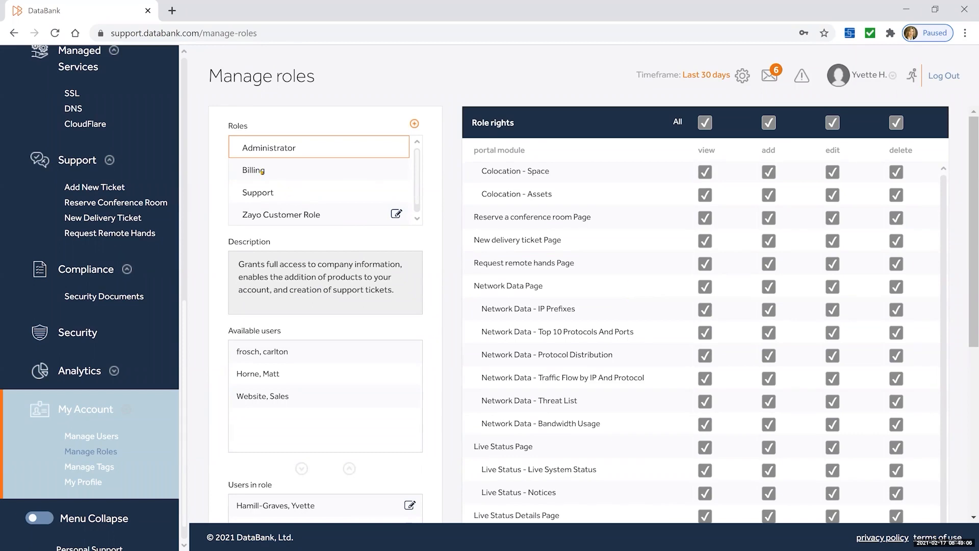
Step: Display the Billing role and examine its portal rights, description and assigned users
{"action": "left_click", "coordinate": [262, 171]}
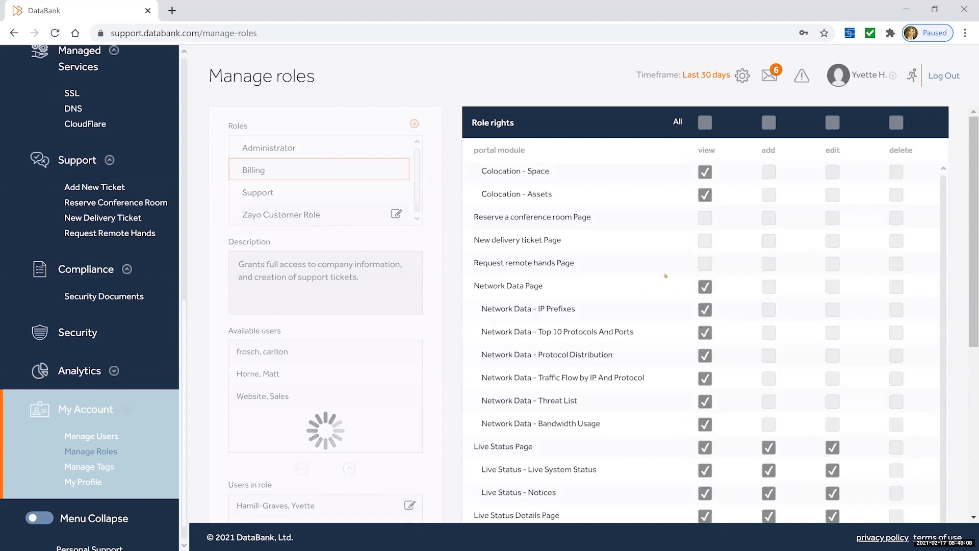
{"action": "scroll", "coordinate": [602, 336], "scroll_direction": "down", "scroll_amount": 5}
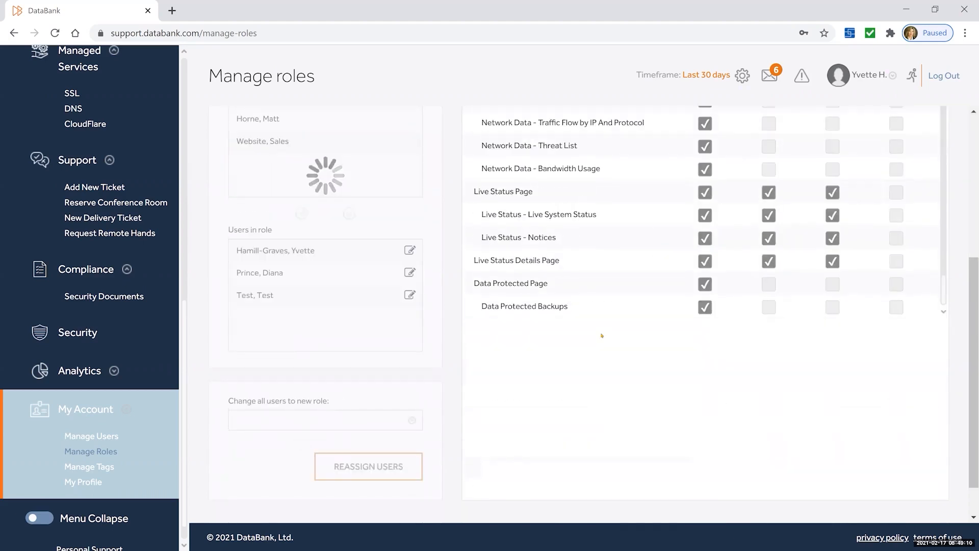
{"action": "scroll", "coordinate": [313, 207], "scroll_direction": "up", "scroll_amount": 4}
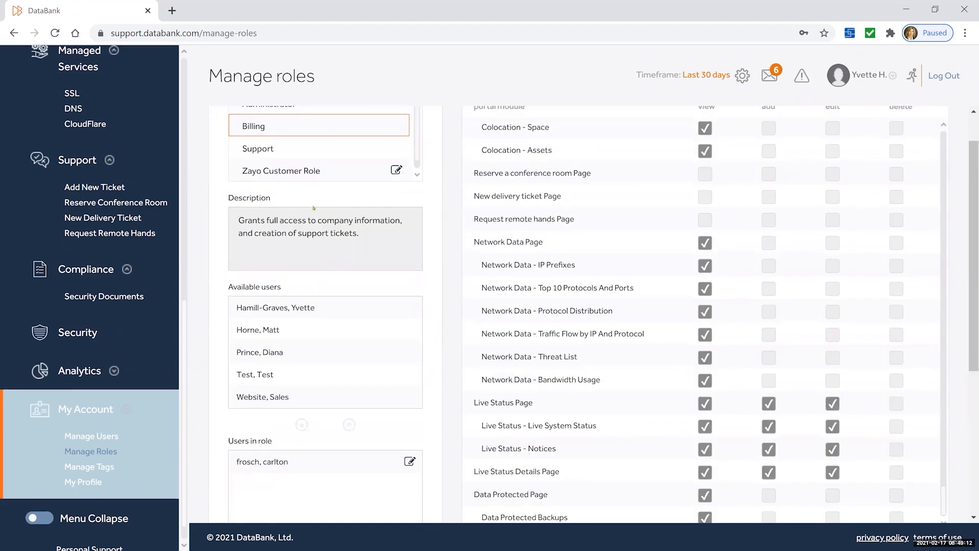
{"action": "scroll", "coordinate": [316, 184], "scroll_direction": "up", "scroll_amount": 1}
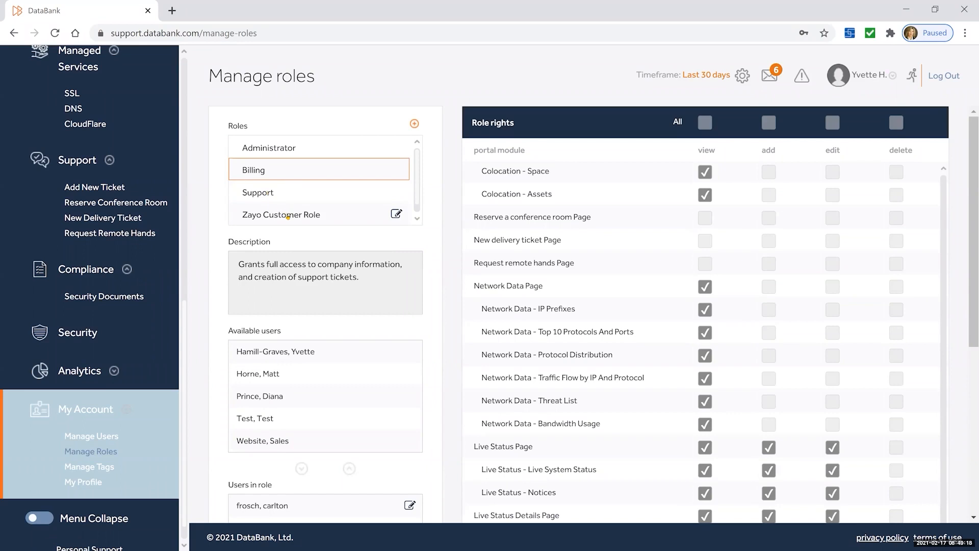
Step: Display the Zayo Customer Role and examine its view, add, edit and delete rights
{"action": "left_click", "coordinate": [289, 216]}
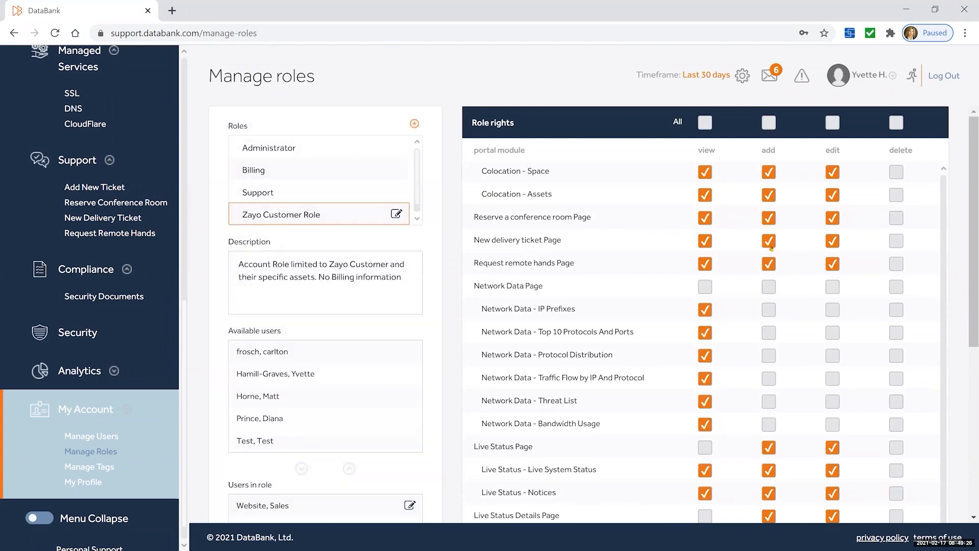
{"action": "scroll", "coordinate": [770, 250], "scroll_direction": "down", "scroll_amount": 5}
{"action": "scroll", "coordinate": [750, 252], "scroll_direction": "up", "scroll_amount": 20}
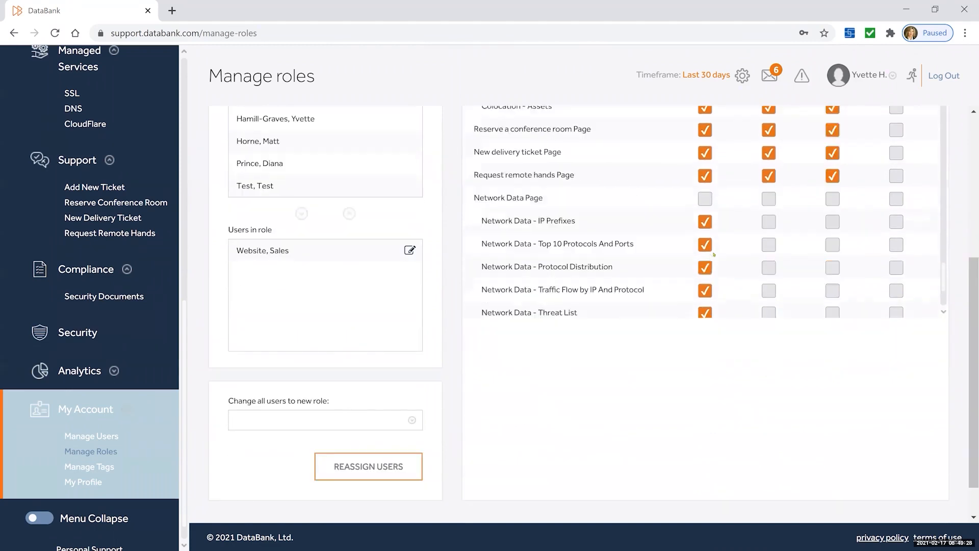
{"action": "scroll", "coordinate": [734, 239], "scroll_direction": "up", "scroll_amount": 20}
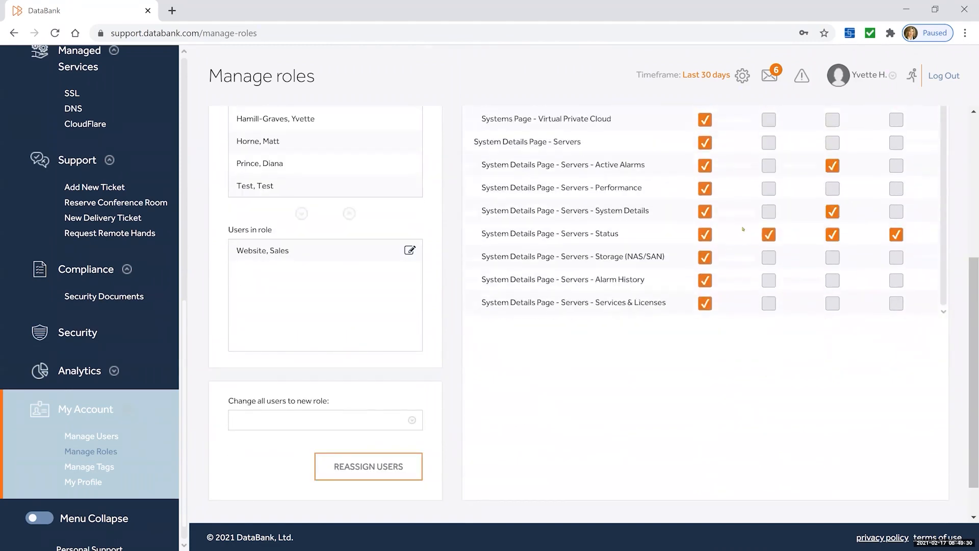
{"action": "scroll", "coordinate": [674, 227], "scroll_direction": "up", "scroll_amount": 5}
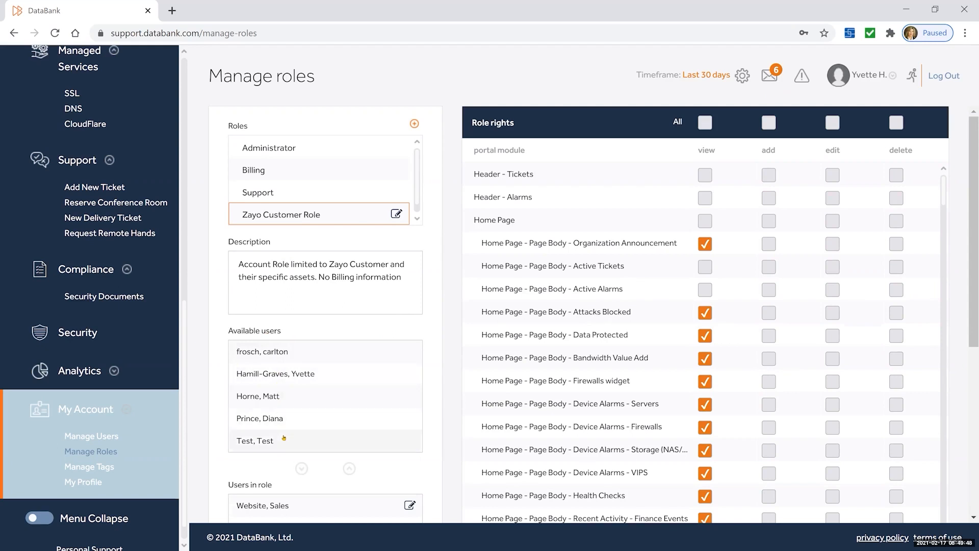
Step: Review the Zayo Customer Role's available and assigned users and the option to reassign them to a new role
{"action": "scroll", "coordinate": [366, 386], "scroll_direction": "down", "scroll_amount": 3}
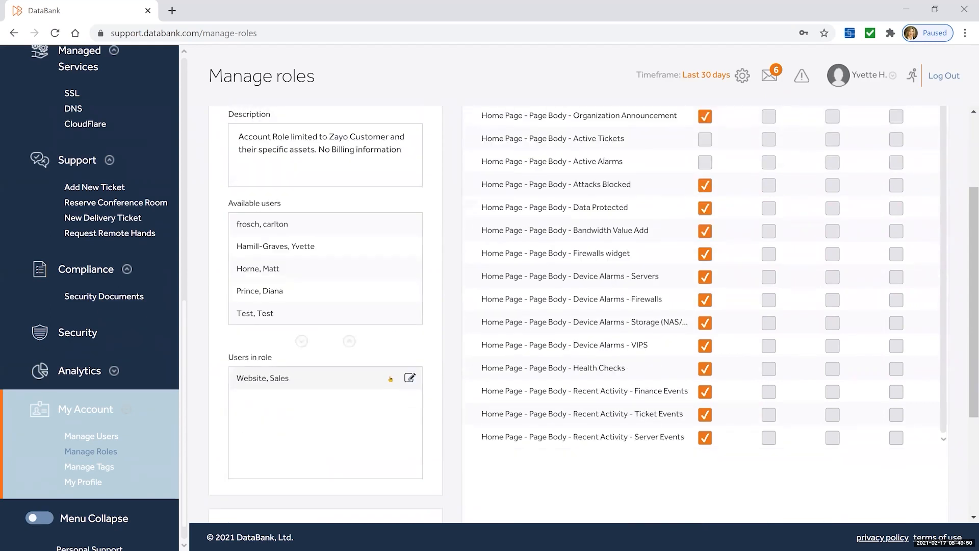
{"action": "scroll", "coordinate": [390, 380], "scroll_direction": "down", "scroll_amount": 3}
{"action": "scroll", "coordinate": [408, 364], "scroll_direction": "down", "scroll_amount": 1}
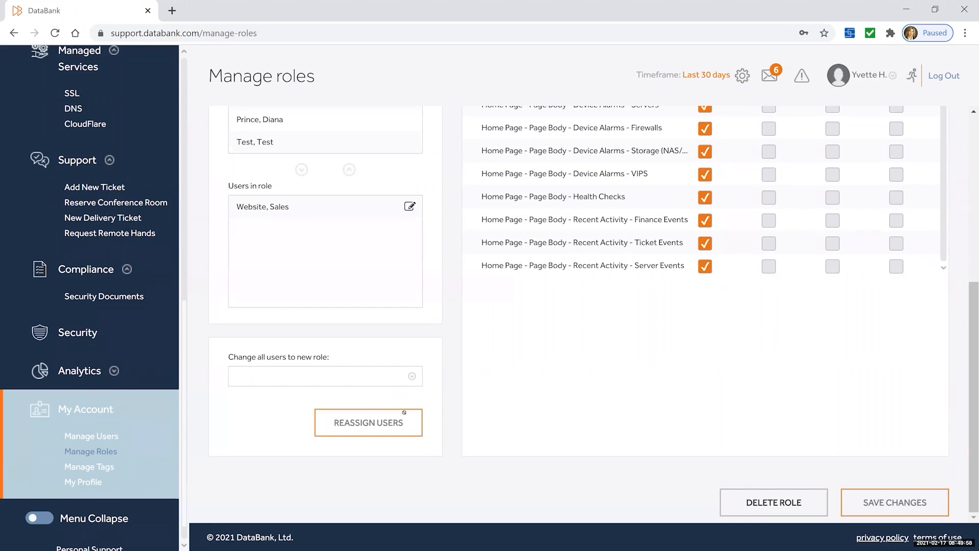
{"action": "scroll", "coordinate": [373, 422], "scroll_direction": "up", "scroll_amount": 5}
Step: Examine the rest of the Zayo Customer Role's rights and the options for deleting the role or saving changes
{"action": "scroll", "coordinate": [793, 340], "scroll_direction": "down", "scroll_amount": 10}
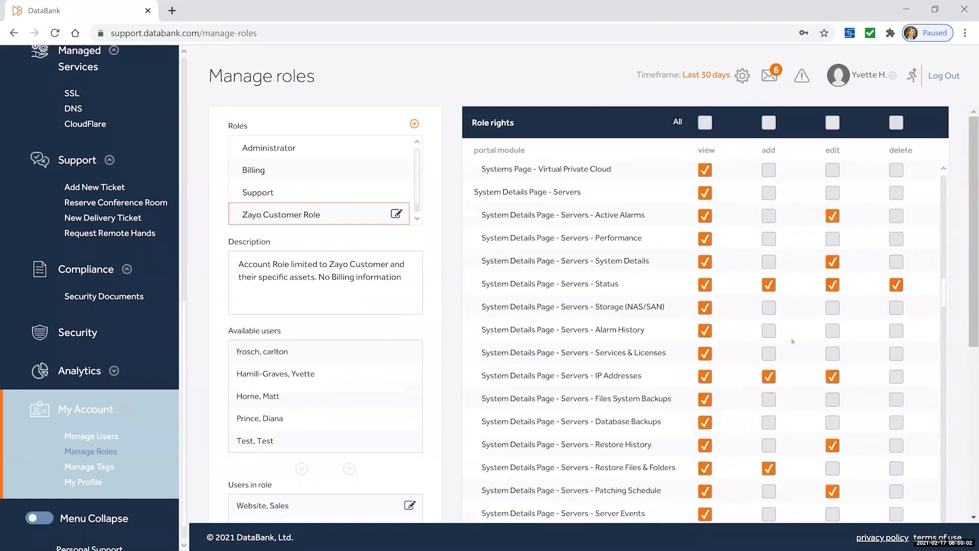
{"action": "scroll", "coordinate": [793, 341], "scroll_direction": "down", "scroll_amount": 15}
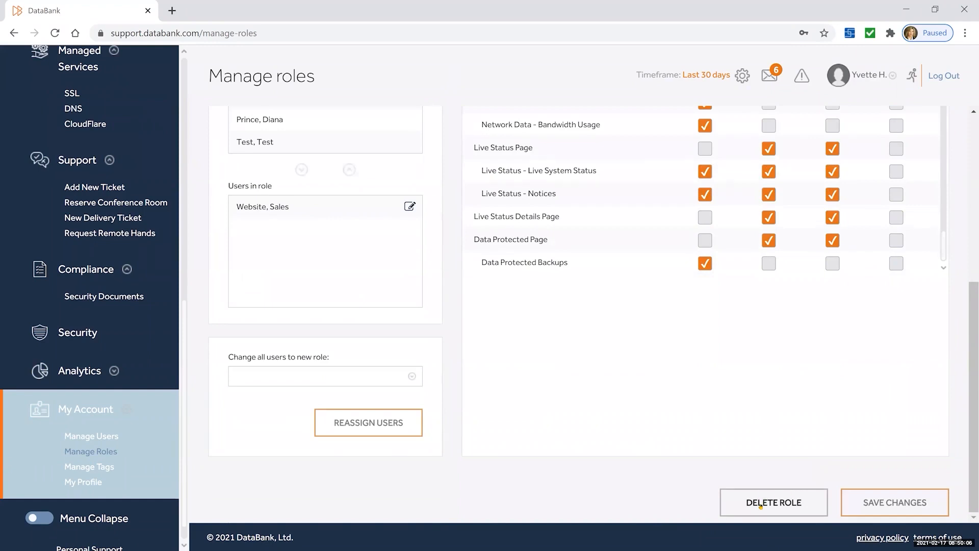
{"action": "left_click", "coordinate": [779, 503]}
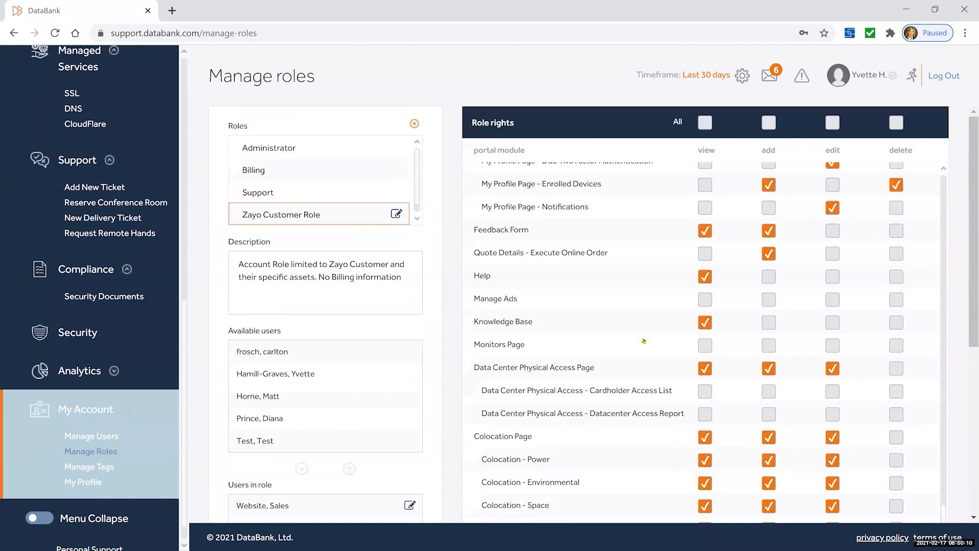
{"action": "scroll", "coordinate": [644, 340], "scroll_direction": "down", "scroll_amount": 10}
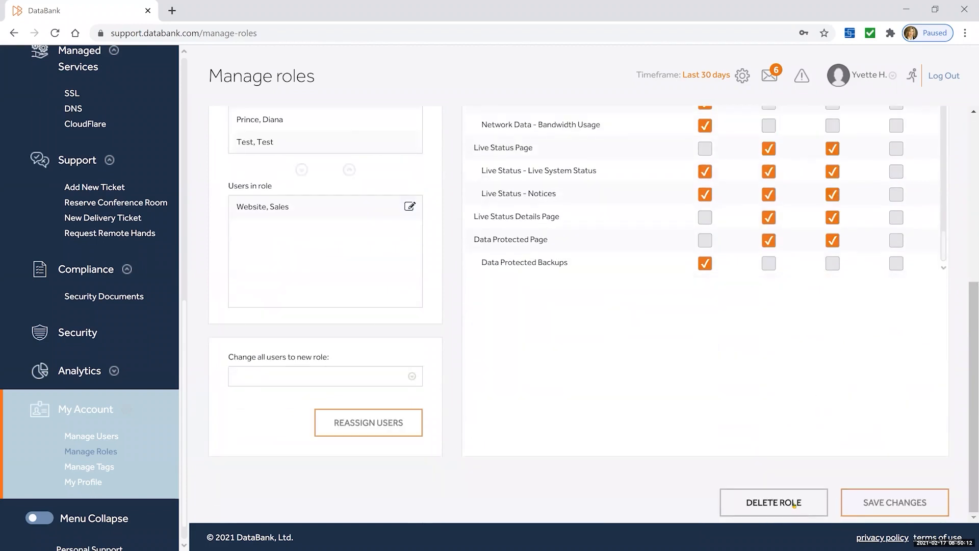
{"action": "scroll", "coordinate": [546, 422], "scroll_direction": "up", "scroll_amount": 6}
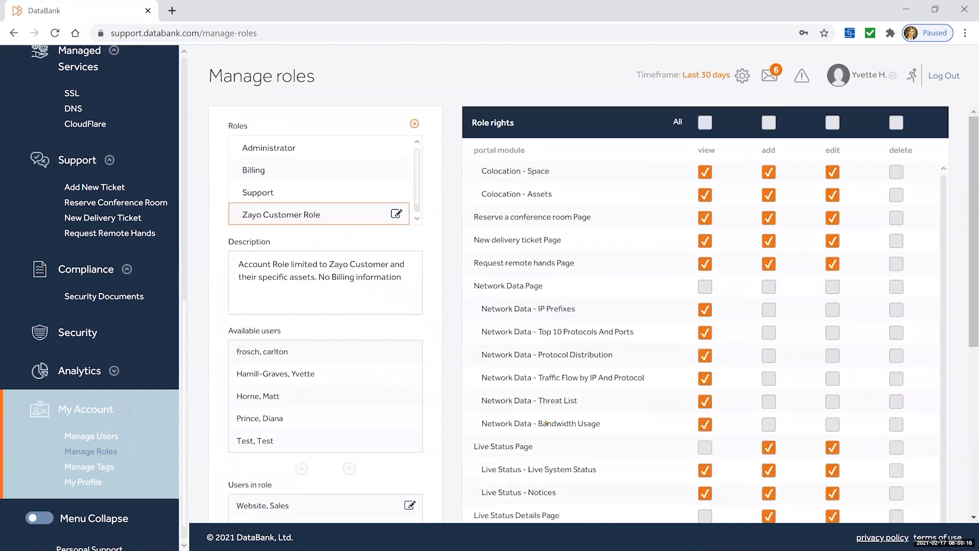